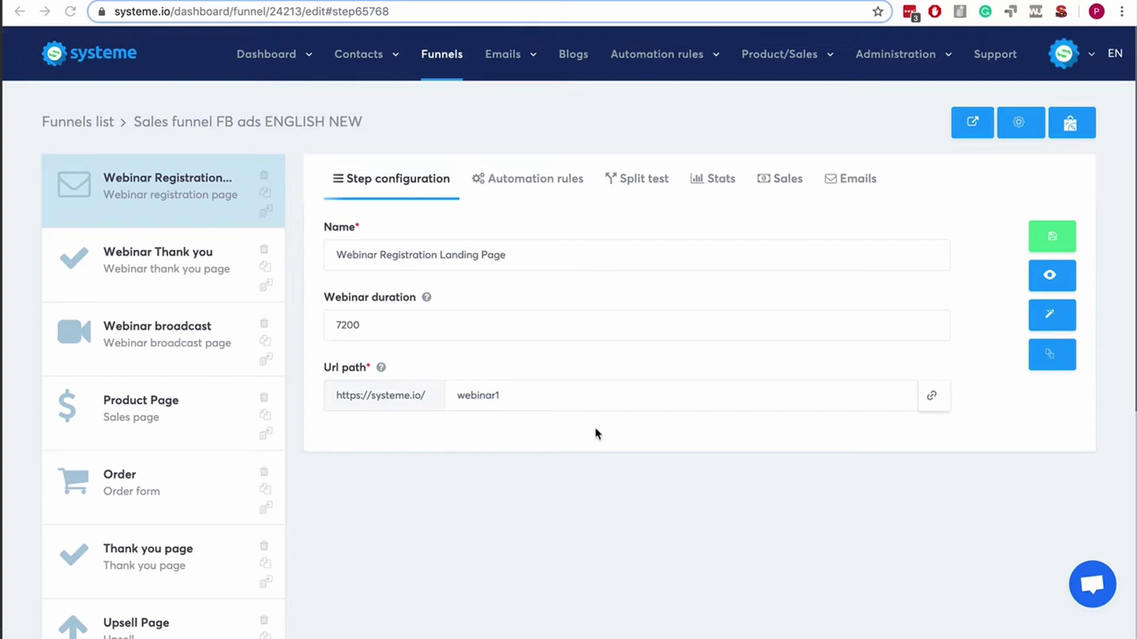
Preview the live registration page and bring up its webinar sign-up popup.
{"action": "left_click", "coordinate": [1052, 277]}
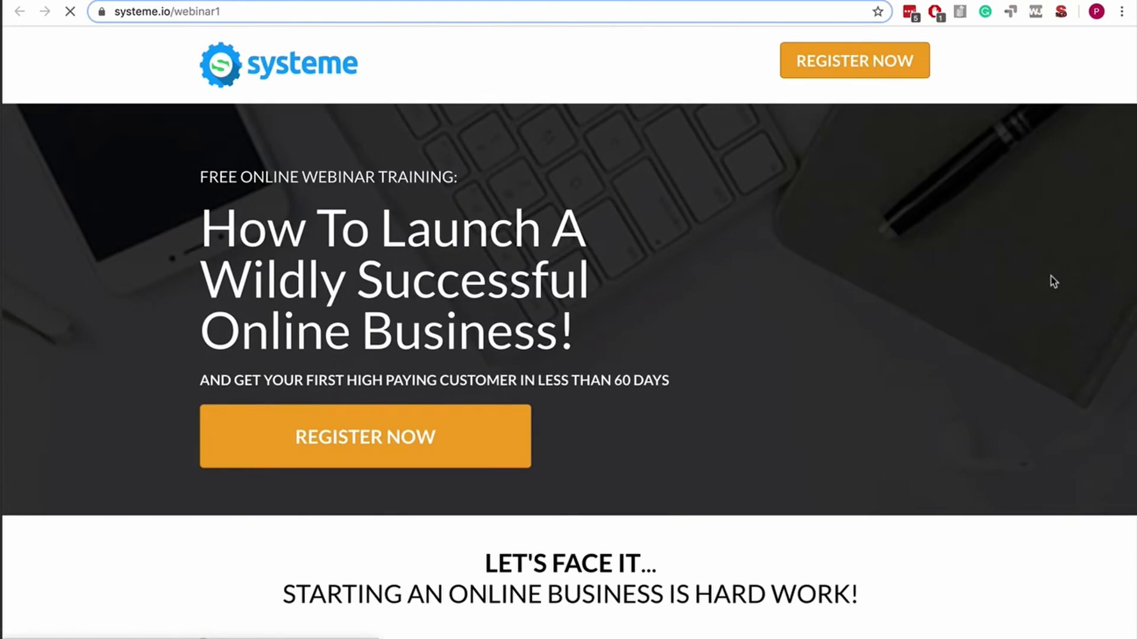
{"action": "left_click", "coordinate": [359, 435]}
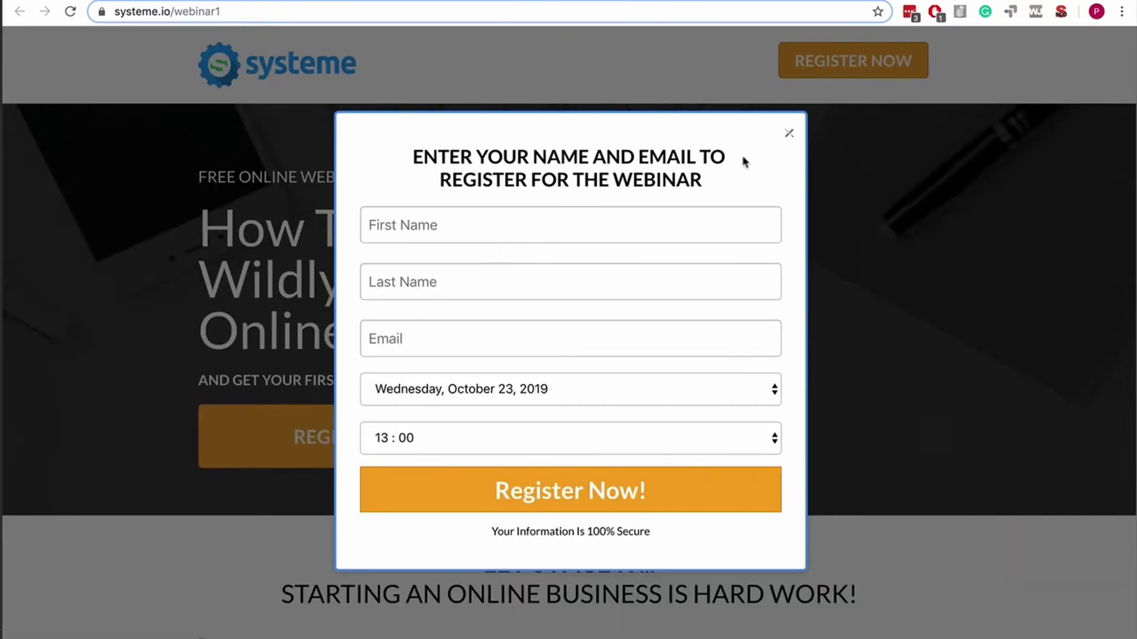
{"action": "left_click", "coordinate": [791, 136]}
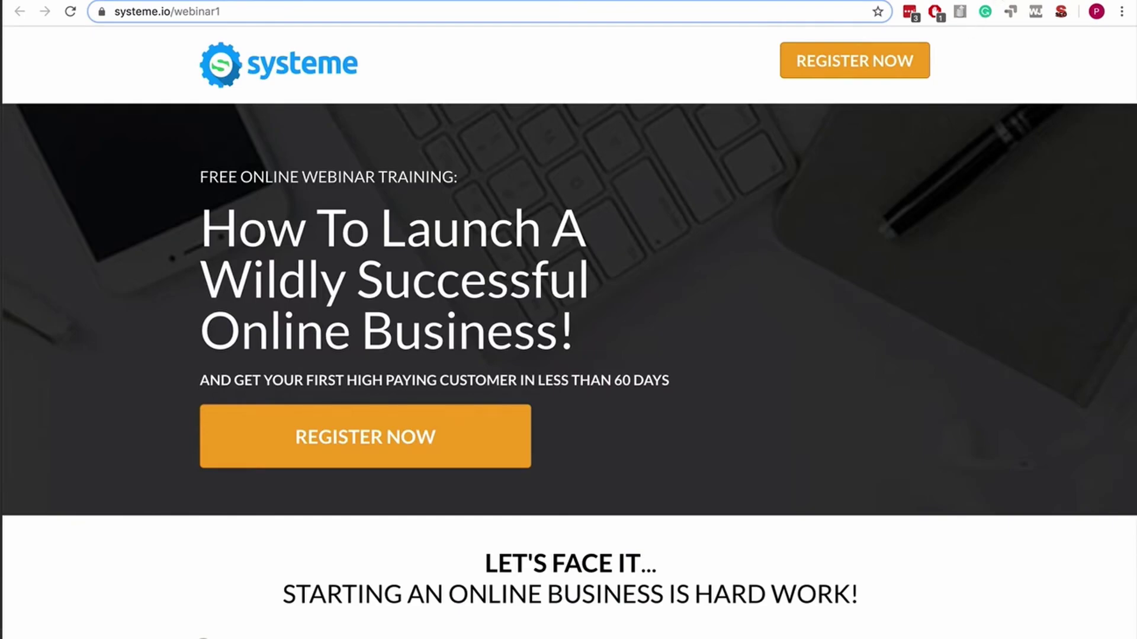
{"action": "scroll", "coordinate": [995, 317], "scroll_direction": "down", "scroll_amount": 5}
{"action": "scroll", "coordinate": [995, 318], "scroll_direction": "down", "scroll_amount": 3}
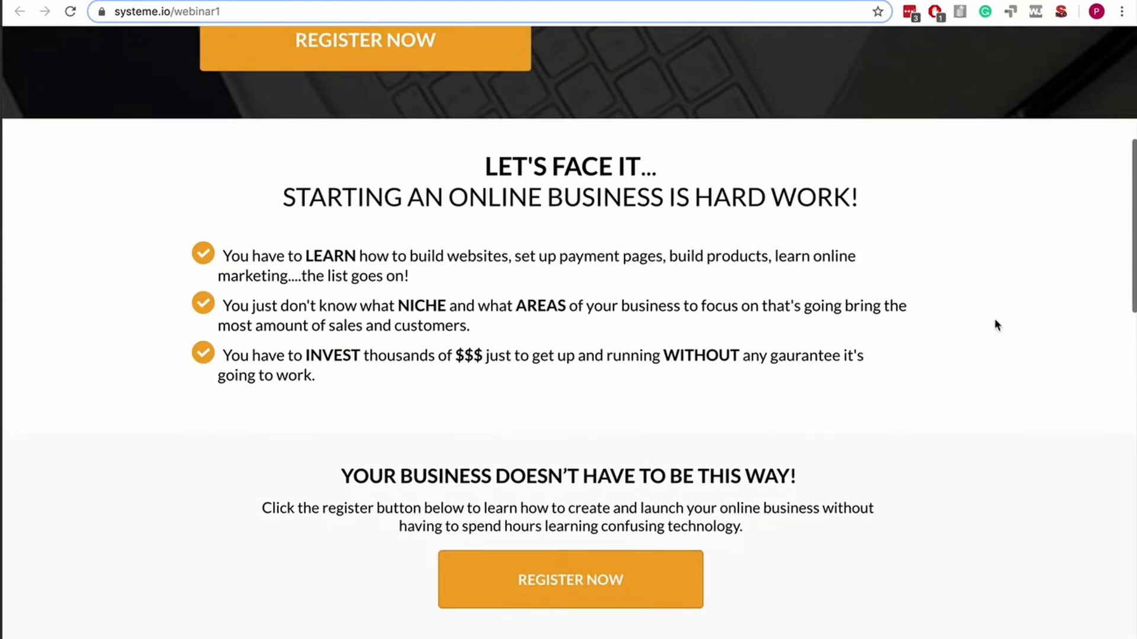
{"action": "scroll", "coordinate": [996, 318], "scroll_direction": "up", "scroll_amount": 8}
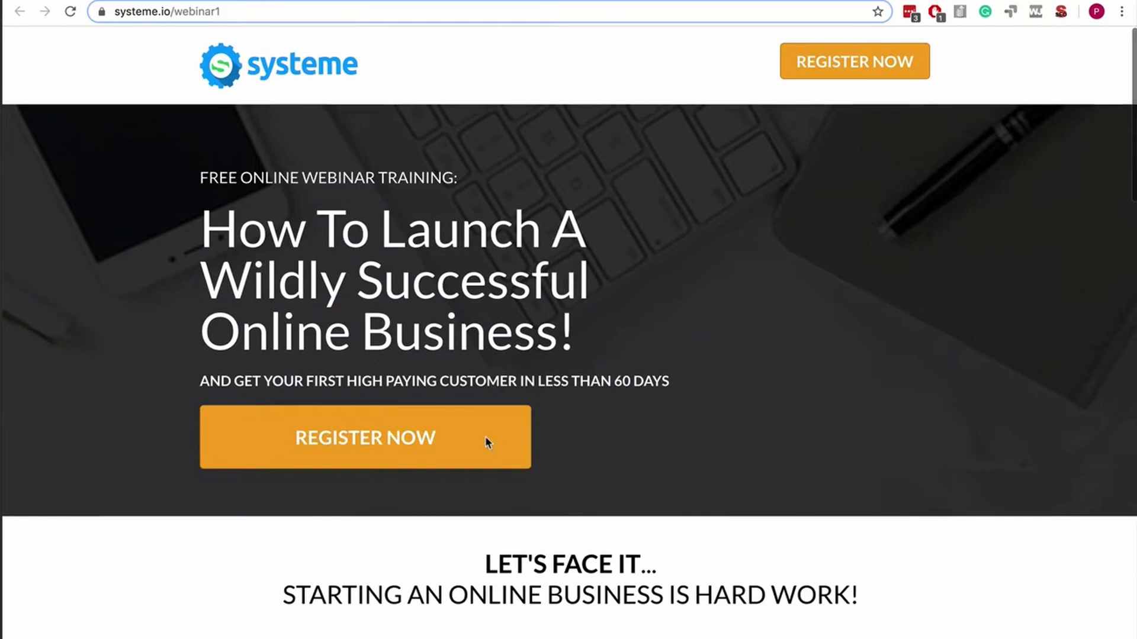
{"action": "left_click", "coordinate": [336, 449]}
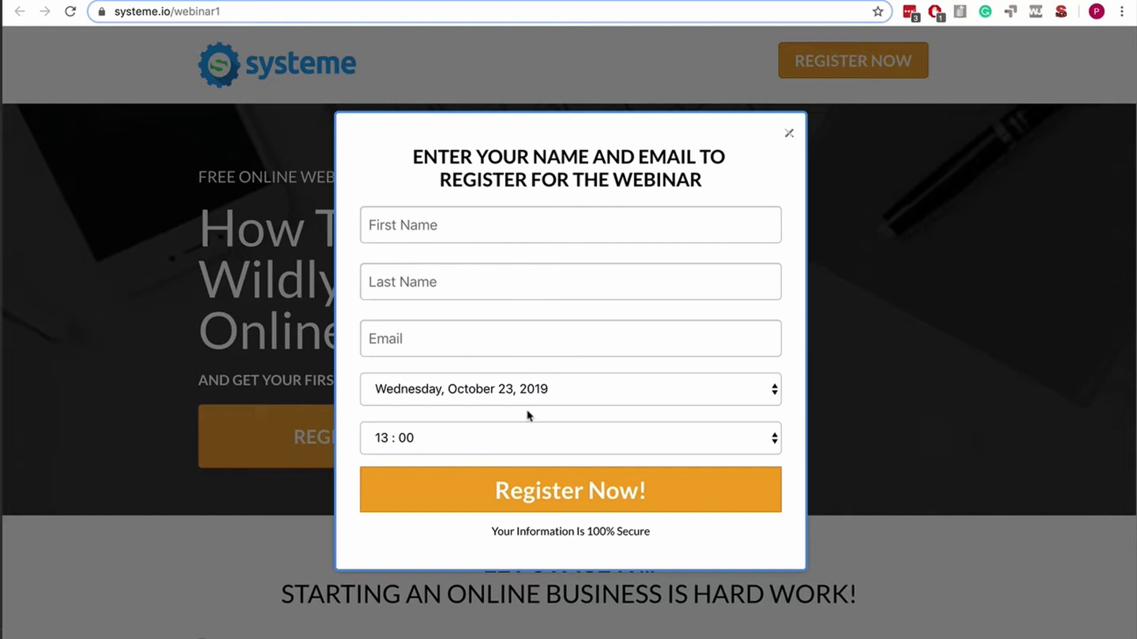
Pick Thursday, October 24, 2019 and the 20:00 session in the sign-up popup.
{"action": "left_click", "coordinate": [516, 438]}
{"action": "left_click", "coordinate": [516, 437]}
{"action": "left_click", "coordinate": [520, 391]}
{"action": "left_click", "coordinate": [486, 436]}
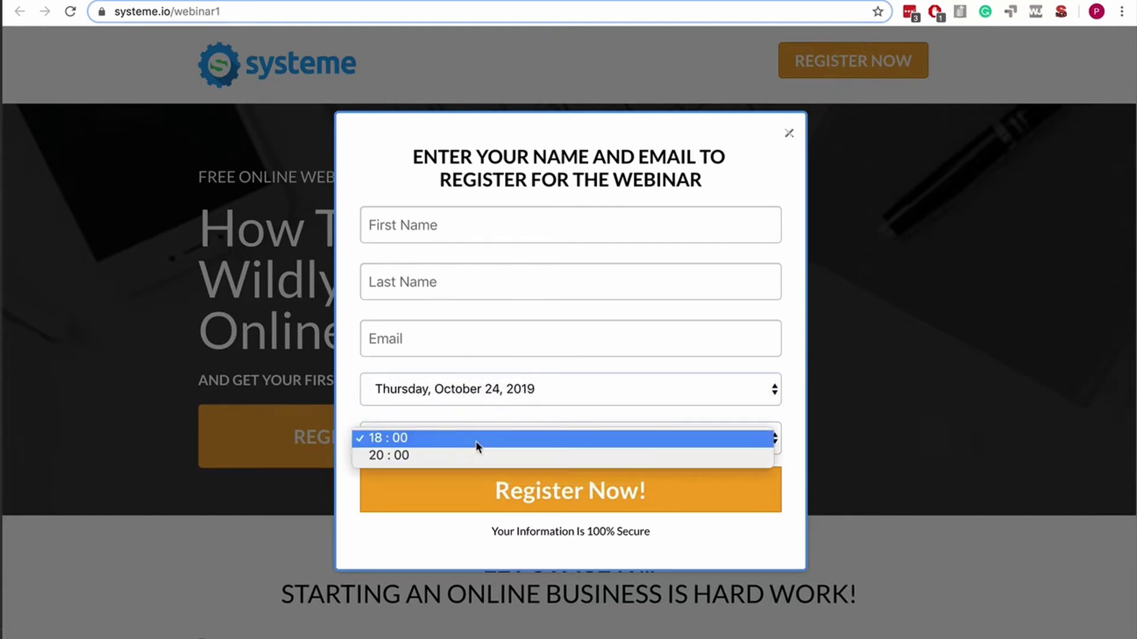
{"action": "left_click", "coordinate": [473, 453]}
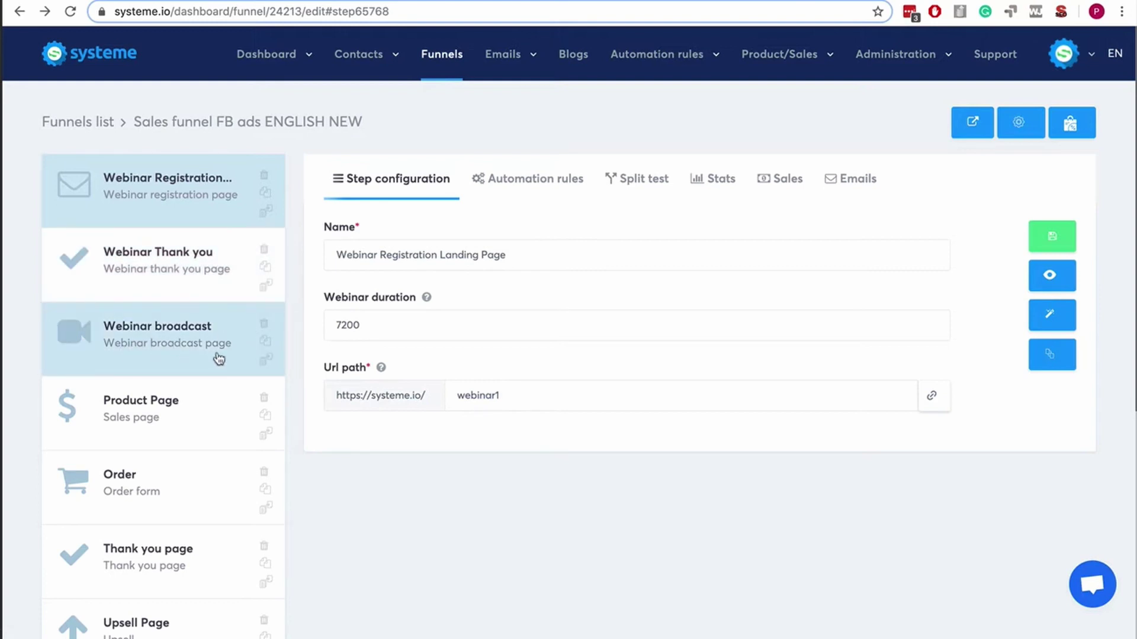
{"action": "scroll", "coordinate": [25, 371], "scroll_direction": "down", "scroll_amount": 3}
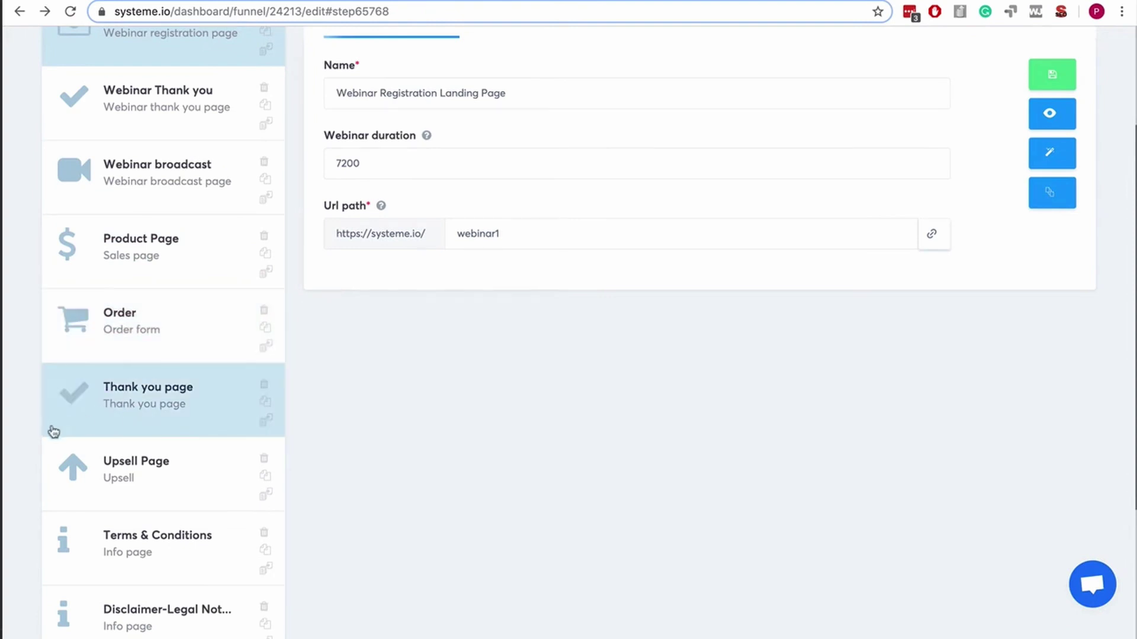
{"action": "scroll", "coordinate": [15, 465], "scroll_direction": "down", "scroll_amount": 3}
{"action": "scroll", "coordinate": [15, 465], "scroll_direction": "up", "scroll_amount": 3}
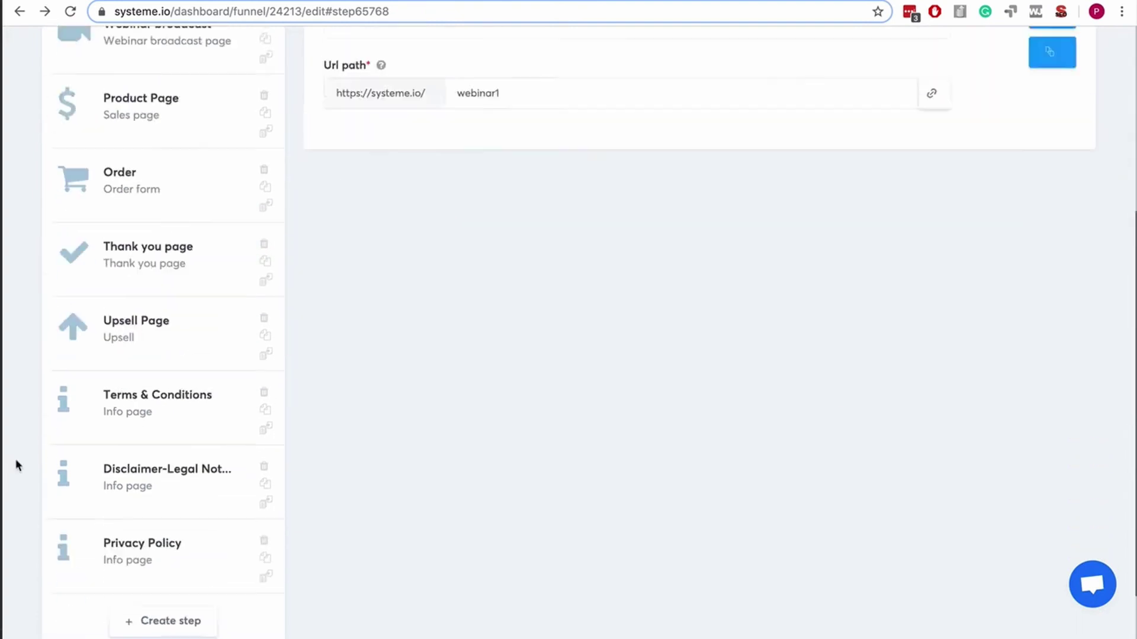
{"action": "scroll", "coordinate": [16, 466], "scroll_direction": "up", "scroll_amount": 5}
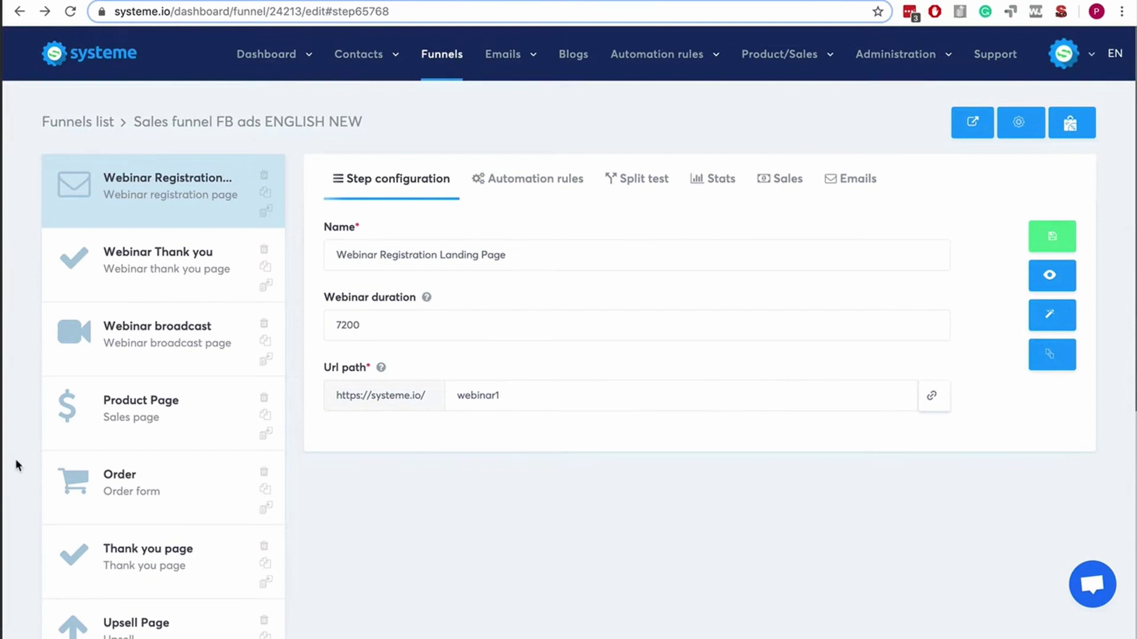
Move the systeme logo into the empty column in the page editor, then exit the editor.
{"action": "left_click", "coordinate": [1052, 316]}
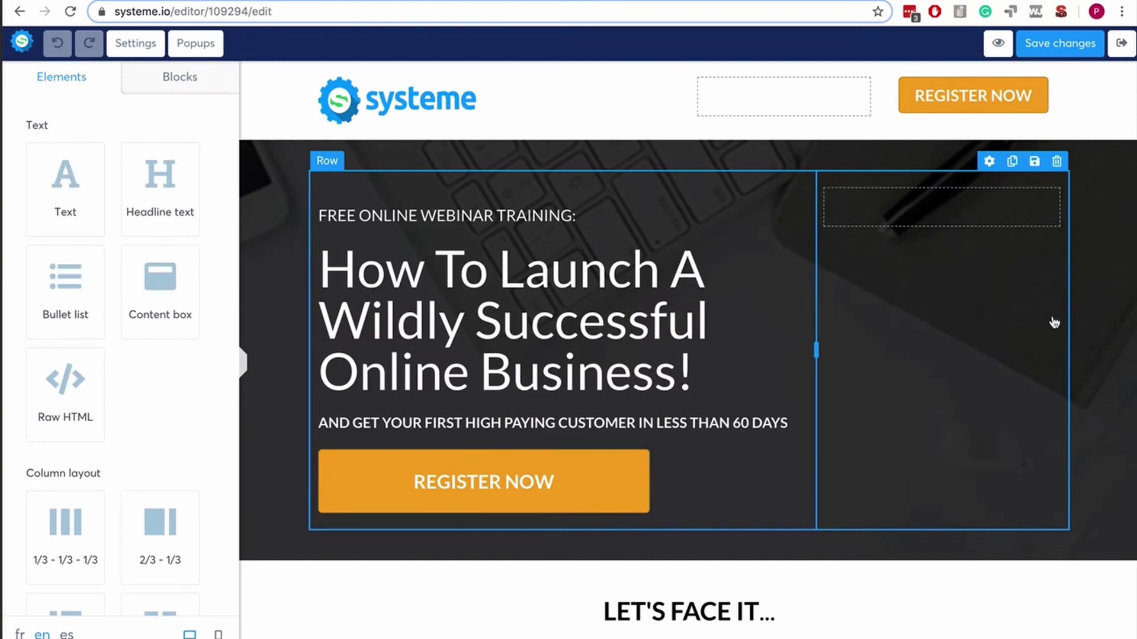
{"action": "scroll", "coordinate": [815, 360], "scroll_direction": "down", "scroll_amount": 5}
{"action": "scroll", "coordinate": [815, 361], "scroll_direction": "down", "scroll_amount": 10}
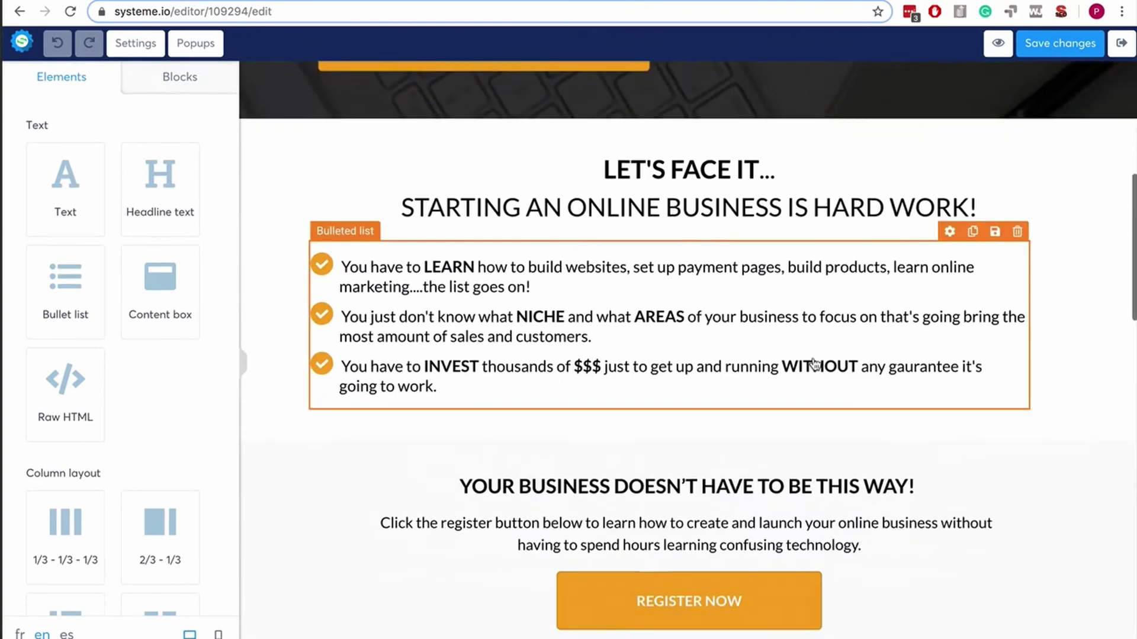
{"action": "scroll", "coordinate": [815, 360], "scroll_direction": "down", "scroll_amount": 5}
{"action": "scroll", "coordinate": [815, 364], "scroll_direction": "down", "scroll_amount": 4}
{"action": "scroll", "coordinate": [816, 364], "scroll_direction": "down", "scroll_amount": 4}
{"action": "scroll", "coordinate": [815, 364], "scroll_direction": "down", "scroll_amount": 4}
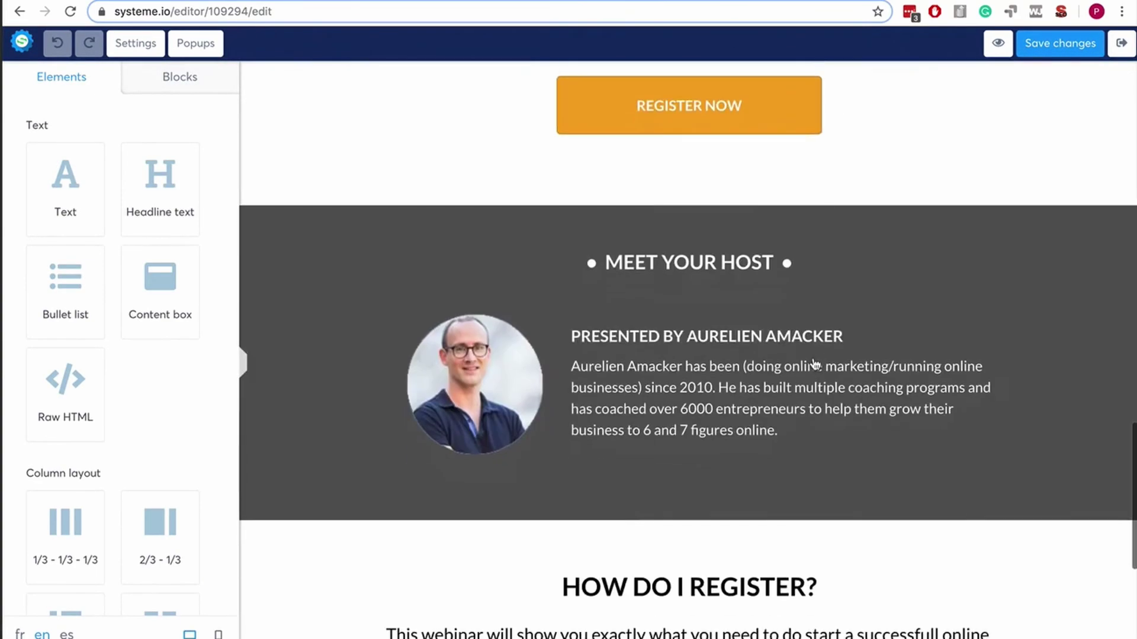
{"action": "scroll", "coordinate": [816, 364], "scroll_direction": "down", "scroll_amount": 2}
{"action": "scroll", "coordinate": [816, 364], "scroll_direction": "down", "scroll_amount": 5}
{"action": "scroll", "coordinate": [815, 364], "scroll_direction": "down", "scroll_amount": 2}
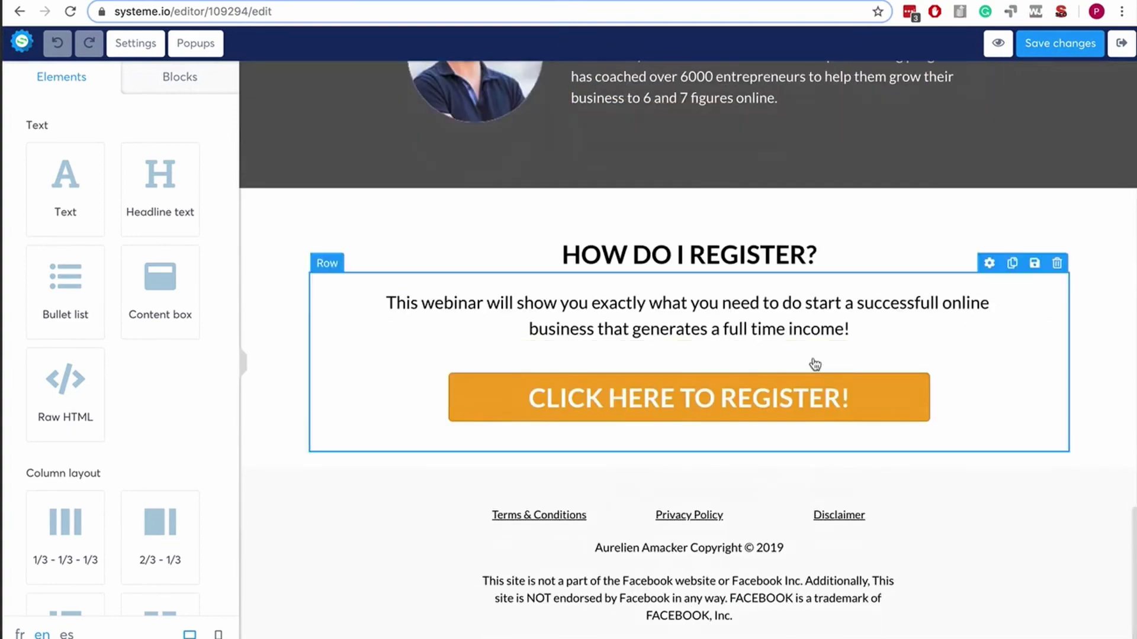
{"action": "scroll", "coordinate": [816, 364], "scroll_direction": "up", "scroll_amount": 8}
{"action": "scroll", "coordinate": [815, 364], "scroll_direction": "up", "scroll_amount": 5}
{"action": "scroll", "coordinate": [815, 364], "scroll_direction": "up", "scroll_amount": 2}
{"action": "scroll", "coordinate": [815, 365], "scroll_direction": "up", "scroll_amount": 6}
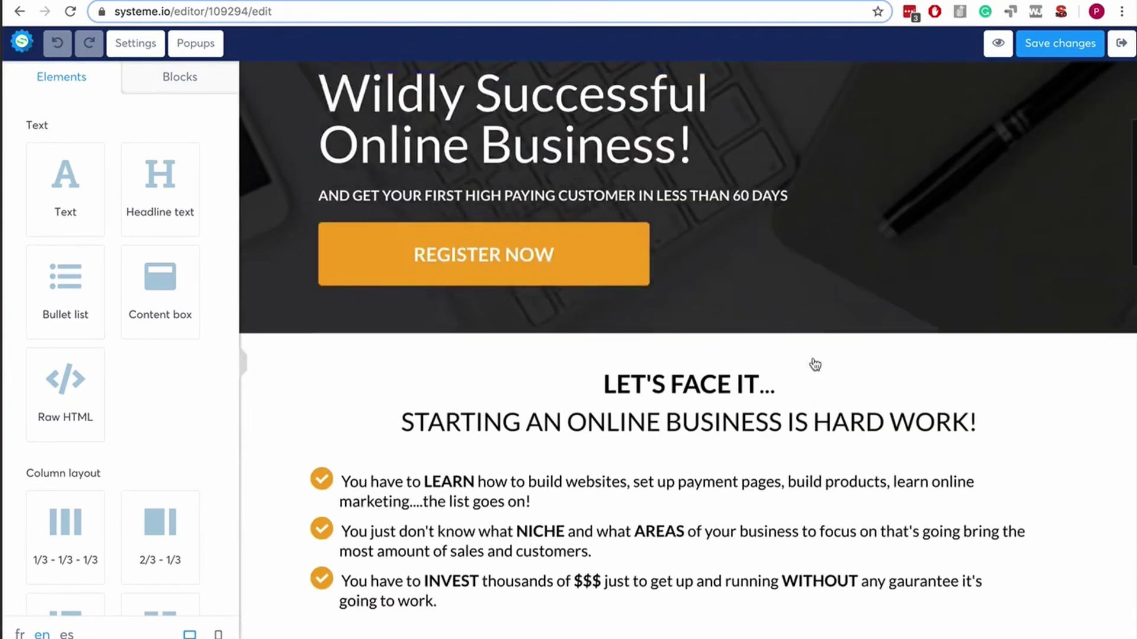
{"action": "scroll", "coordinate": [816, 364], "scroll_direction": "up", "scroll_amount": 3}
{"action": "scroll", "coordinate": [816, 364], "scroll_direction": "up", "scroll_amount": 2}
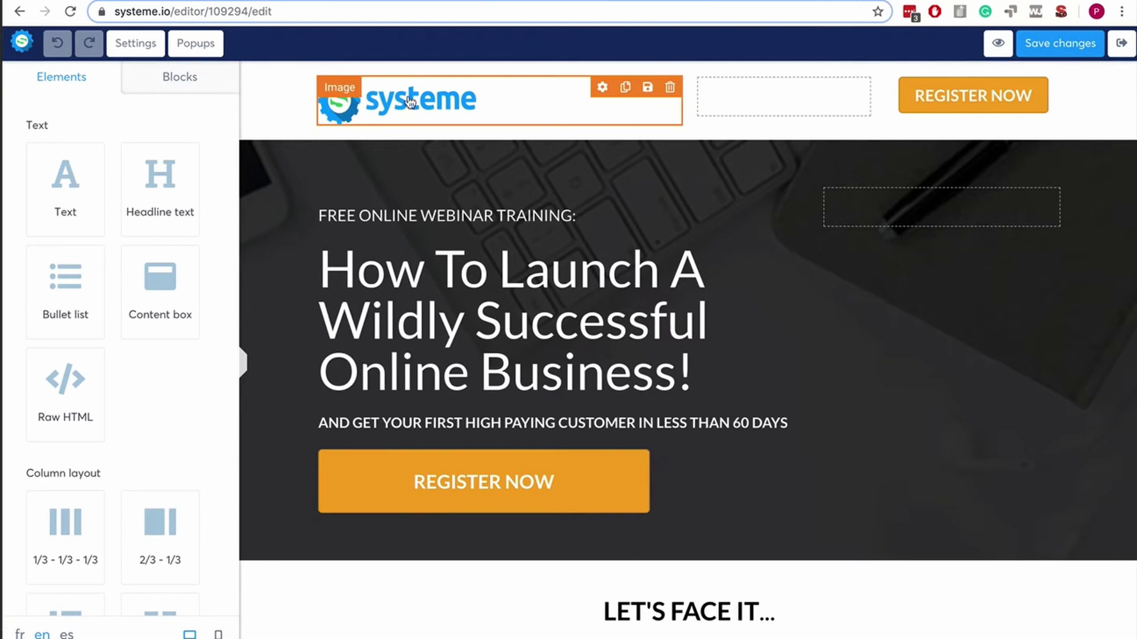
{"action": "mouse_move", "coordinate": [410, 100]}
{"action": "left_mouse_down"}
{"action": "mouse_move", "coordinate": [756, 99]}
{"action": "mouse_move", "coordinate": [497, 104]}
{"action": "left_mouse_up"}
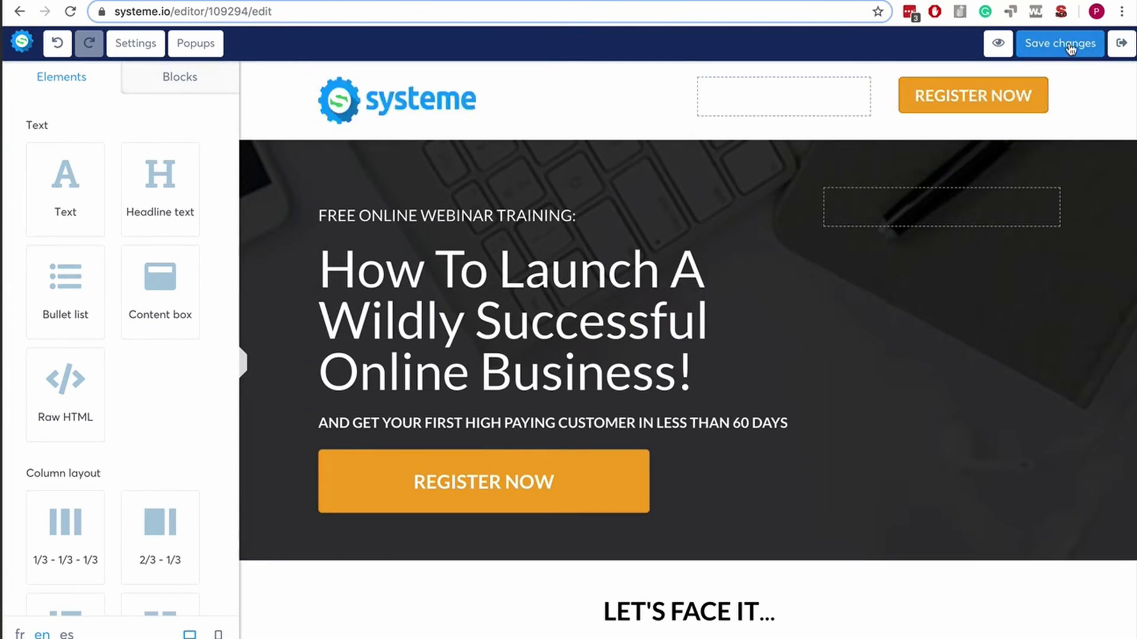
{"action": "left_click", "coordinate": [1117, 43]}
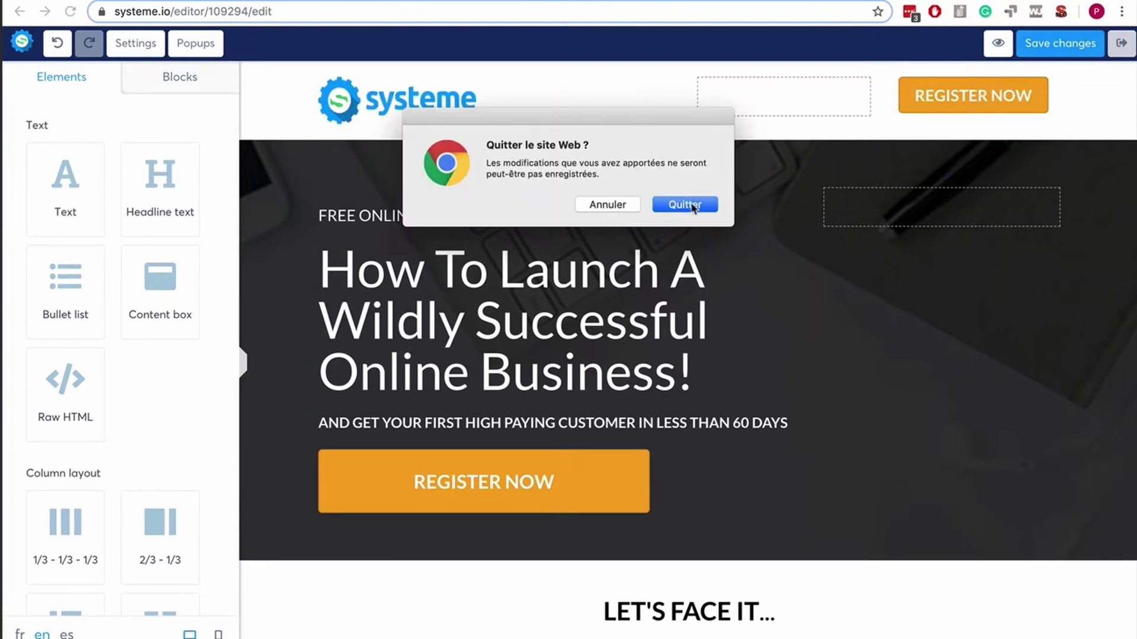
{"action": "left_click", "coordinate": [684, 205]}
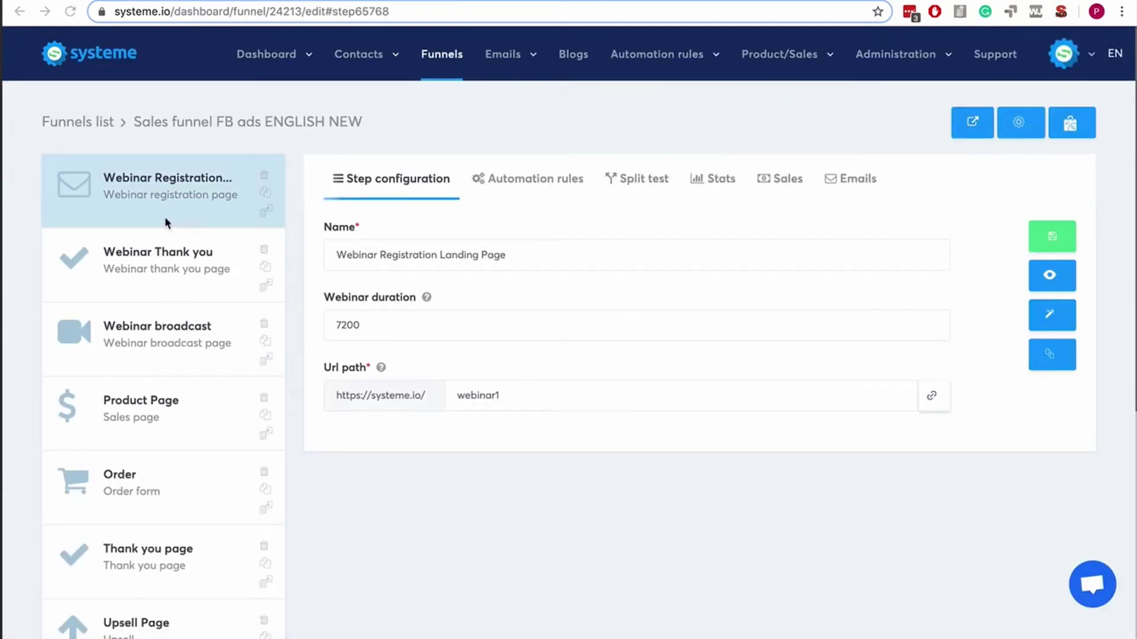
Preview the Webinar Thank you page, then select the Webinar broadcast step in the funnel.
{"action": "left_click", "coordinate": [155, 267]}
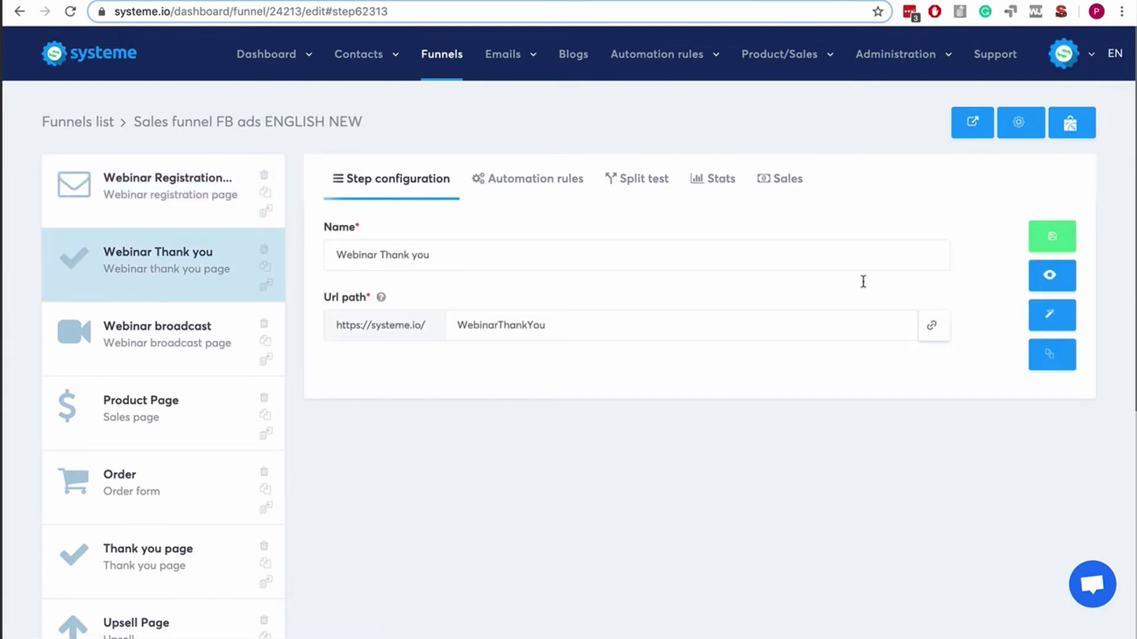
{"action": "left_click", "coordinate": [1052, 276]}
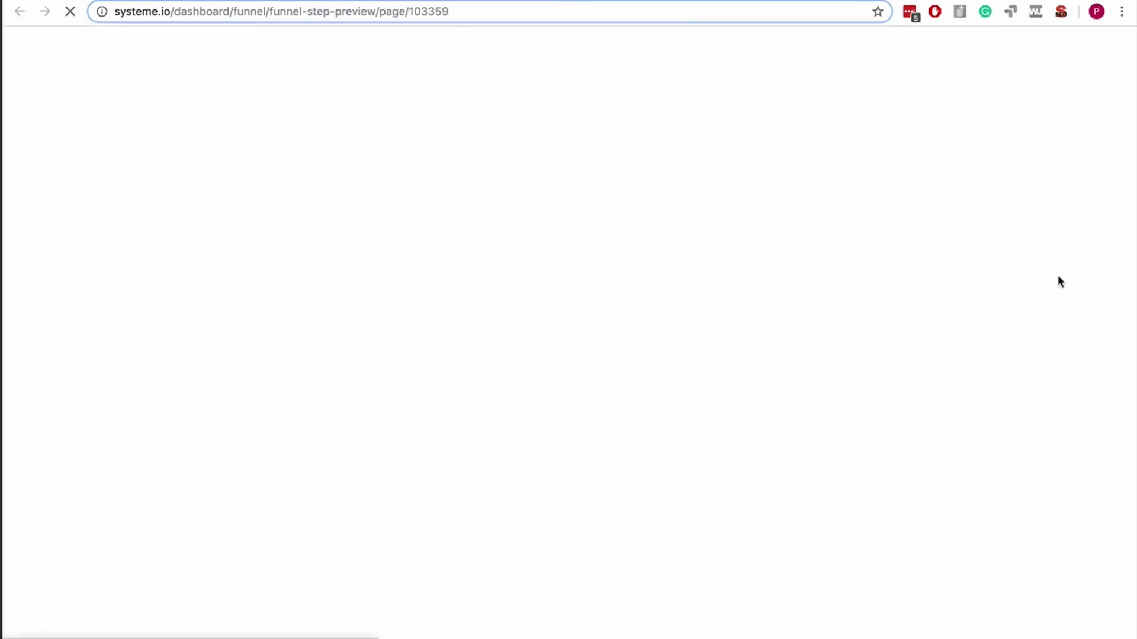
{"action": "scroll", "coordinate": [555, 260], "scroll_direction": "down", "scroll_amount": 3}
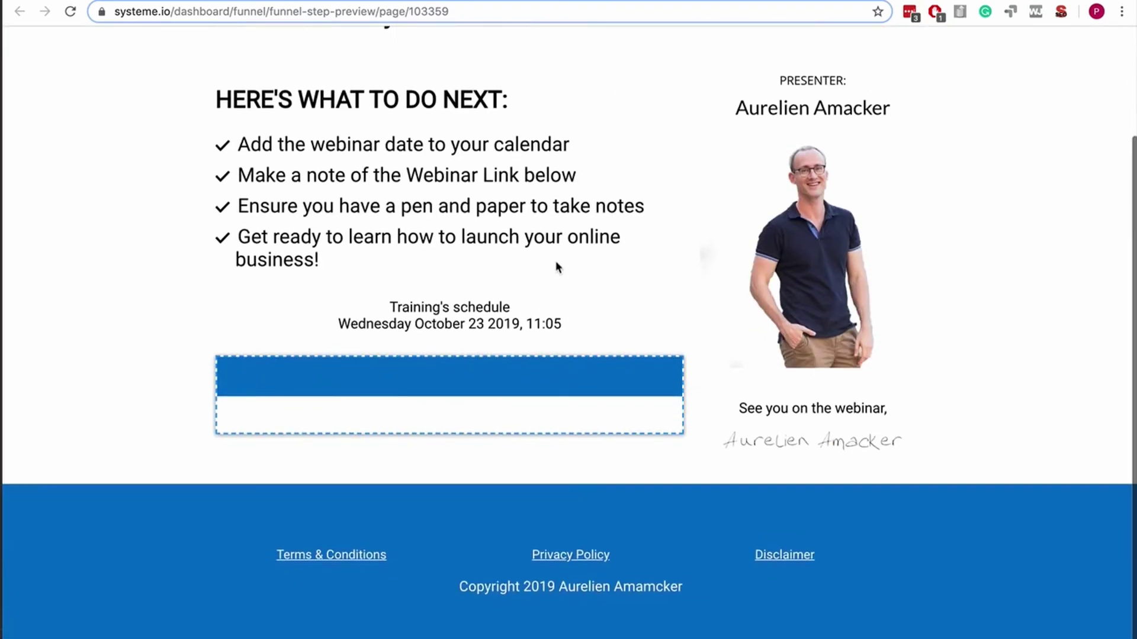
{"action": "scroll", "coordinate": [554, 259], "scroll_direction": "up", "scroll_amount": 3}
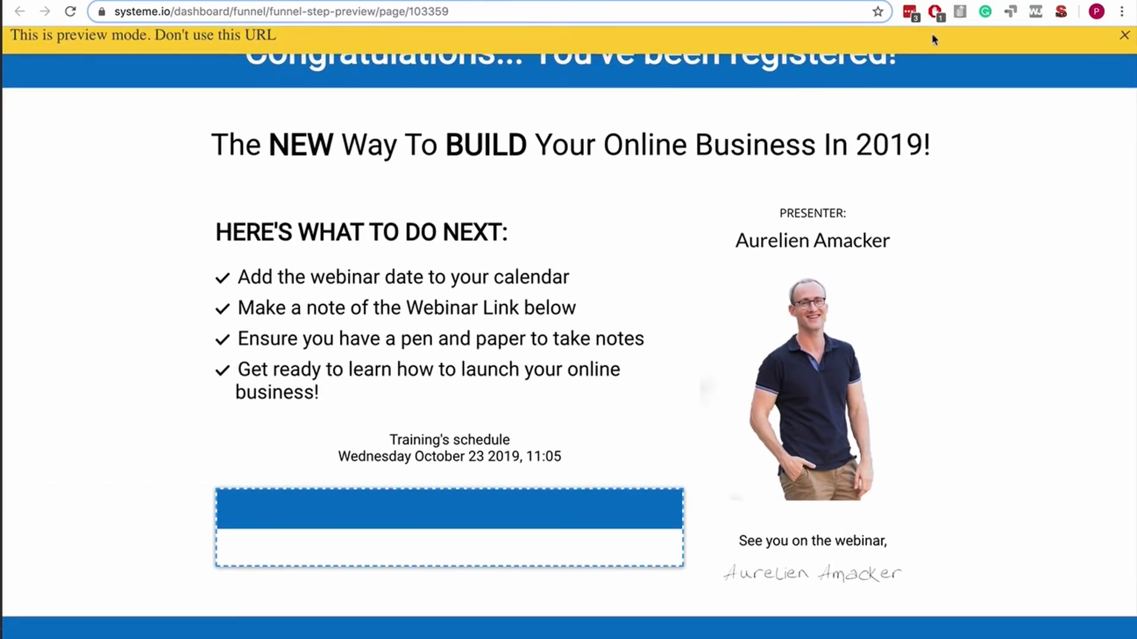
{"action": "left_click_drag", "start_coordinate": [364, 458], "coordinate": [537, 456]}
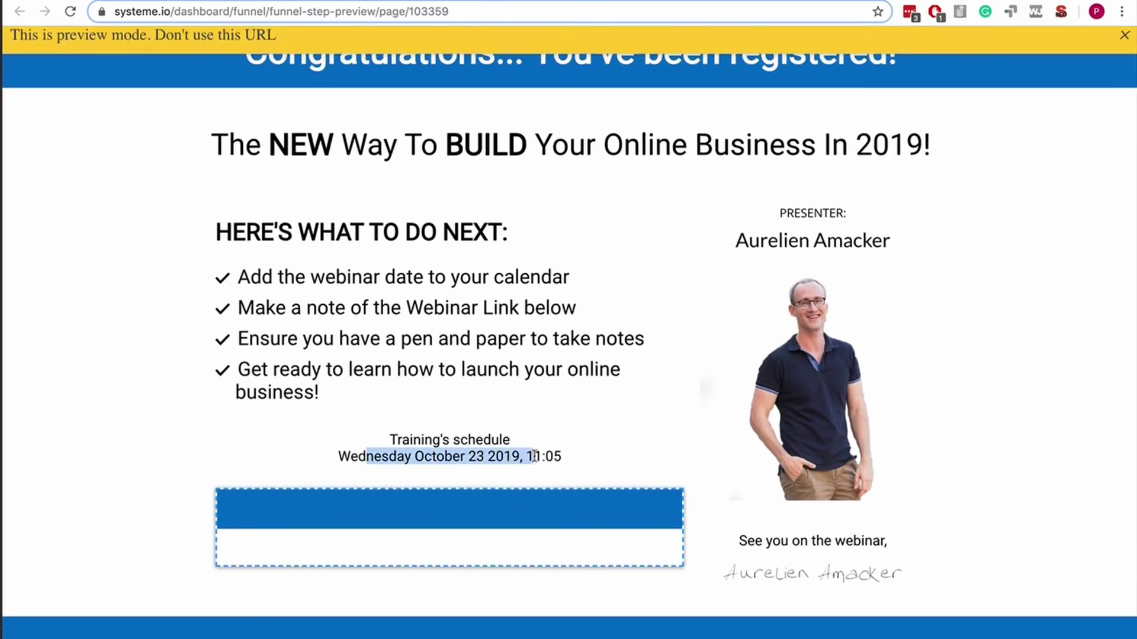
{"action": "left_click", "coordinate": [604, 373]}
{"action": "key", "text": "ctrl+Tab"}
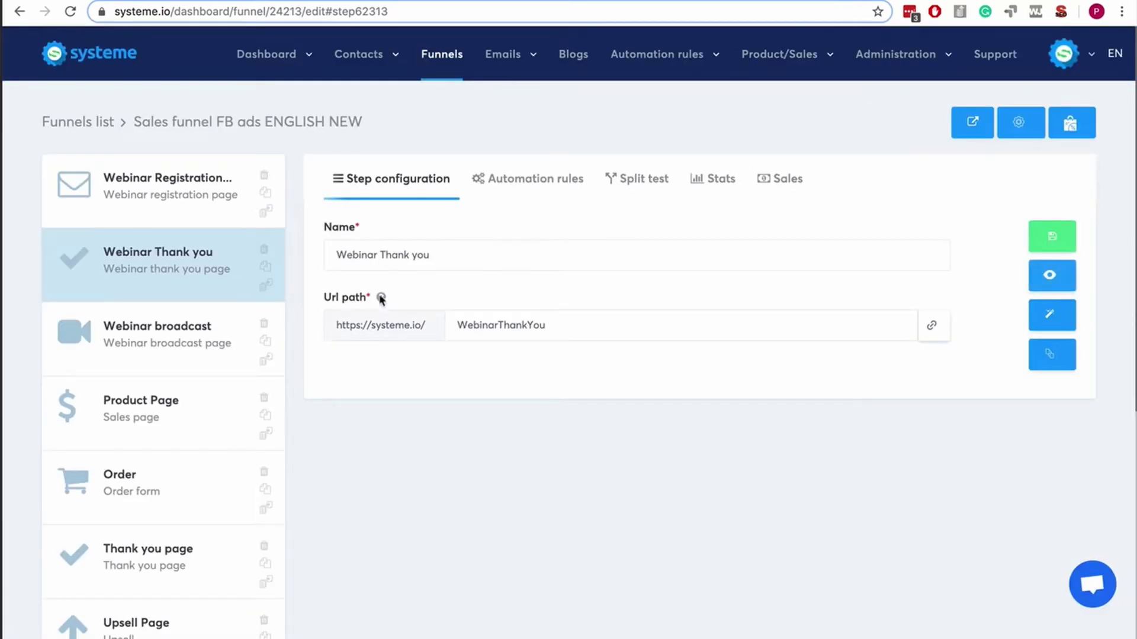
{"action": "left_click", "coordinate": [196, 337]}
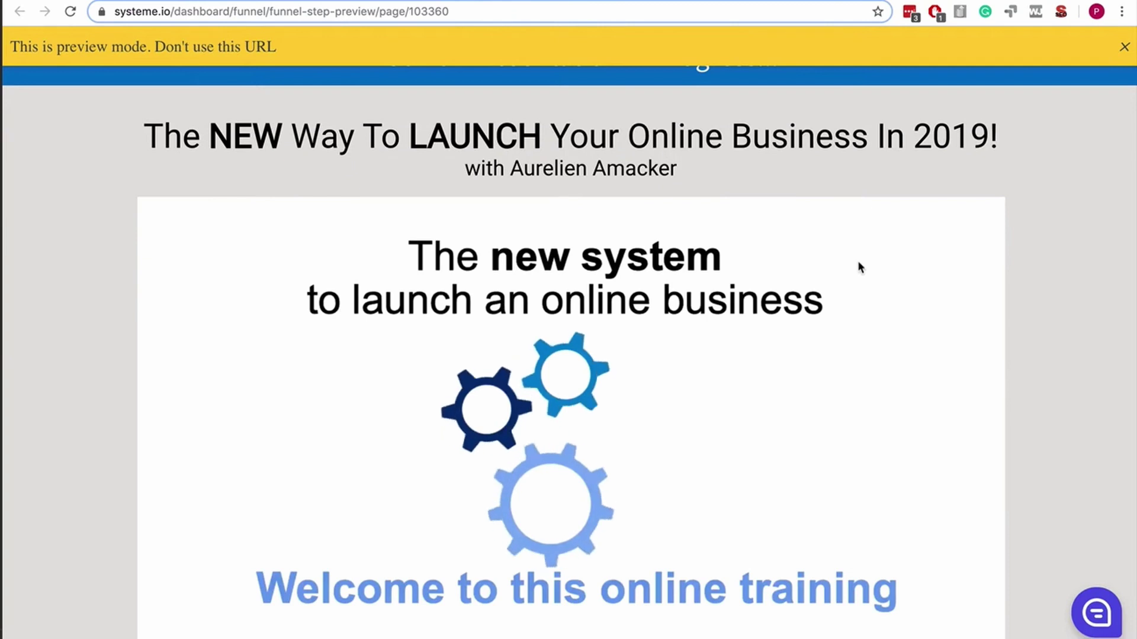
{"action": "scroll", "coordinate": [857, 260], "scroll_direction": "down", "scroll_amount": 2}
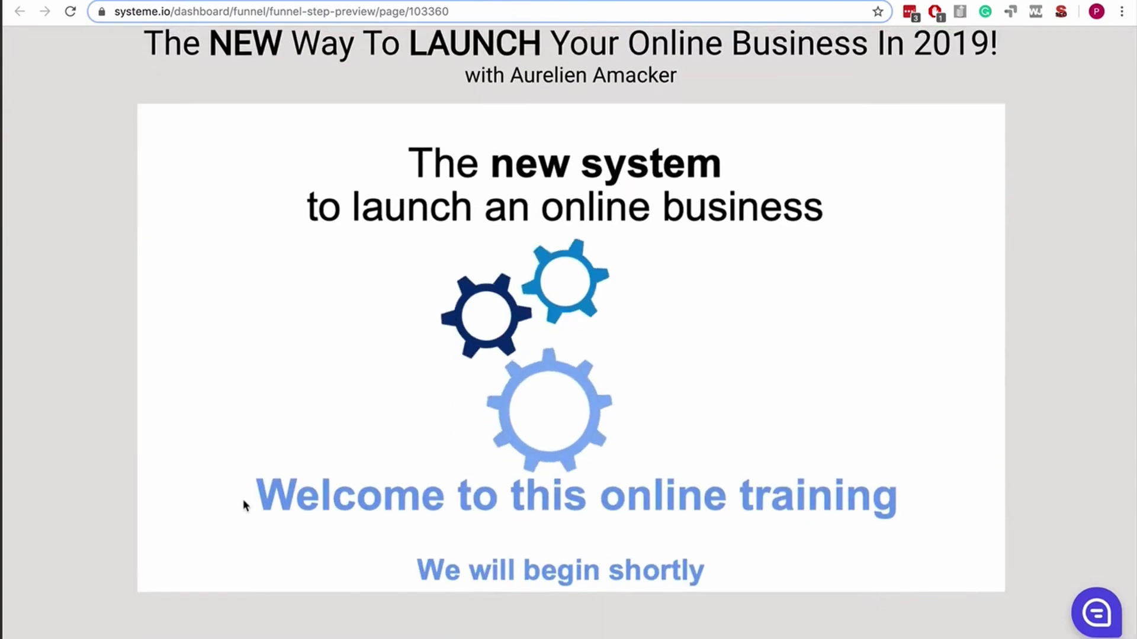
{"action": "scroll", "coordinate": [984, 304], "scroll_direction": "down", "scroll_amount": 1}
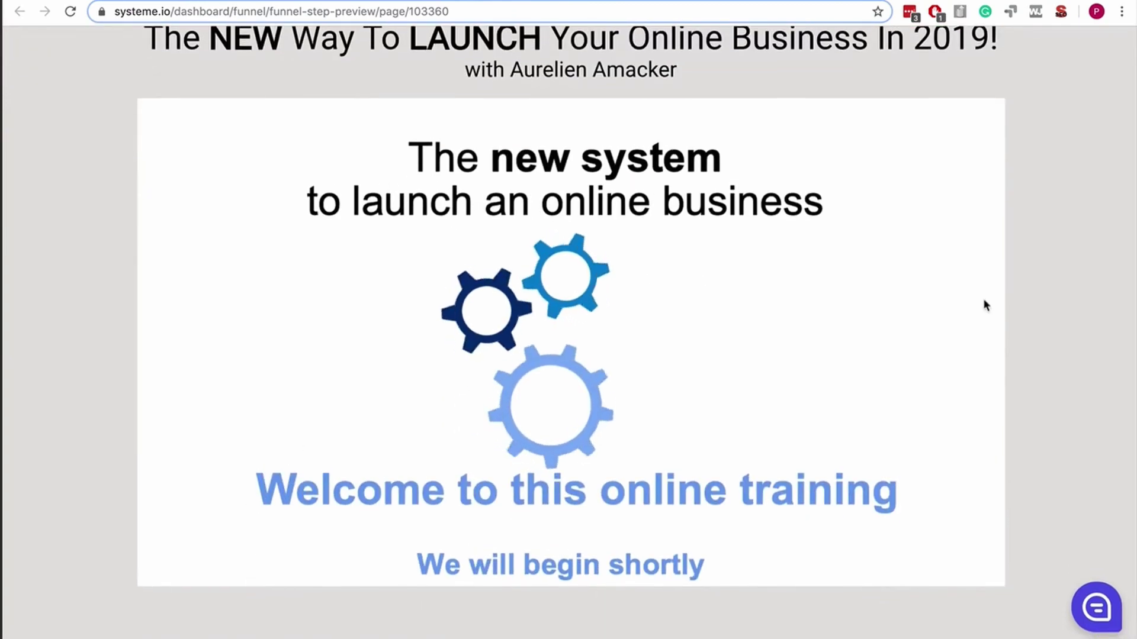
{"action": "scroll", "coordinate": [985, 305], "scroll_direction": "up", "scroll_amount": 3}
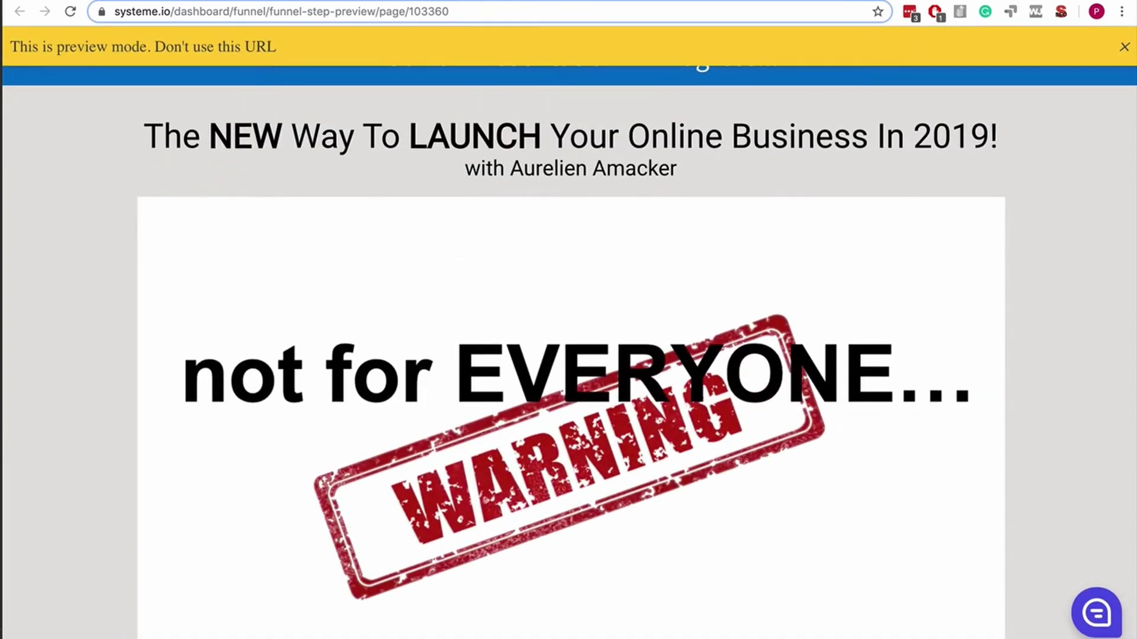
After the training slides play, switch back to the funnel editor tab.
{"action": "key", "text": "ctrl+Tab"}
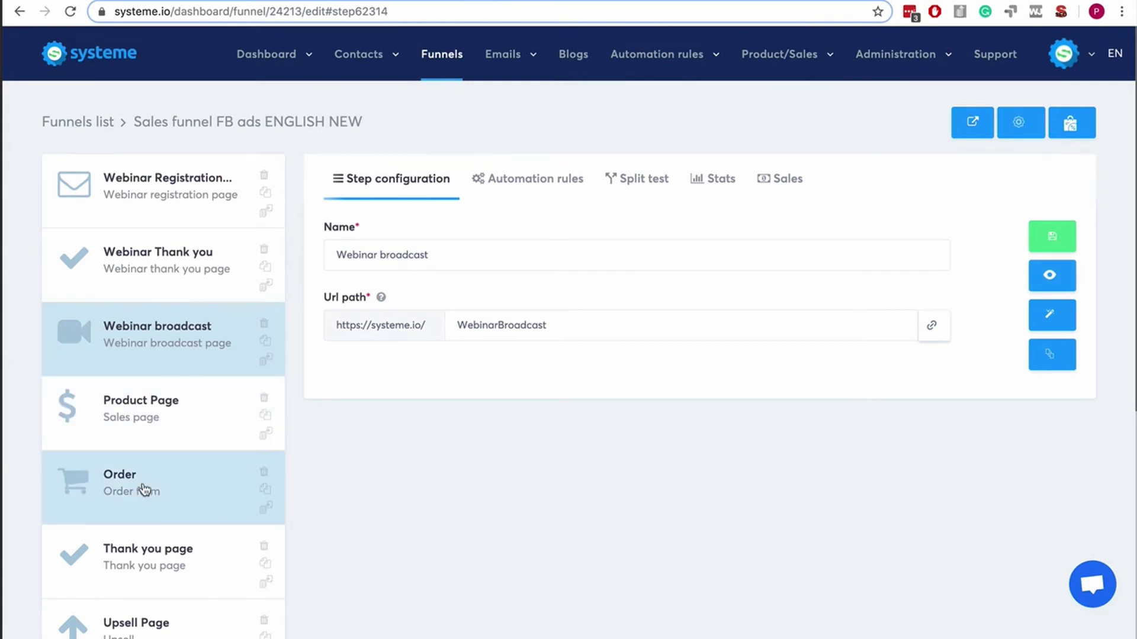
{"action": "scroll", "coordinate": [145, 490], "scroll_direction": "down", "scroll_amount": 3}
{"action": "scroll", "coordinate": [142, 444], "scroll_direction": "down", "scroll_amount": 5}
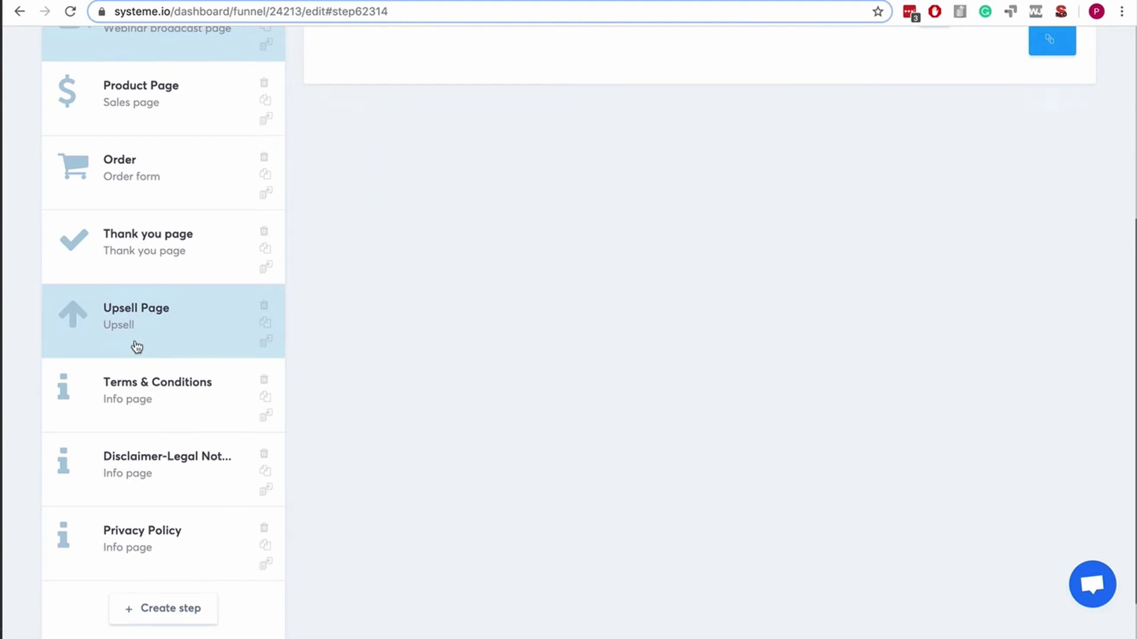
Drag the Upsell Page step up so it sits directly after Order.
{"action": "left_click_drag", "start_coordinate": [137, 346], "coordinate": [136, 235]}
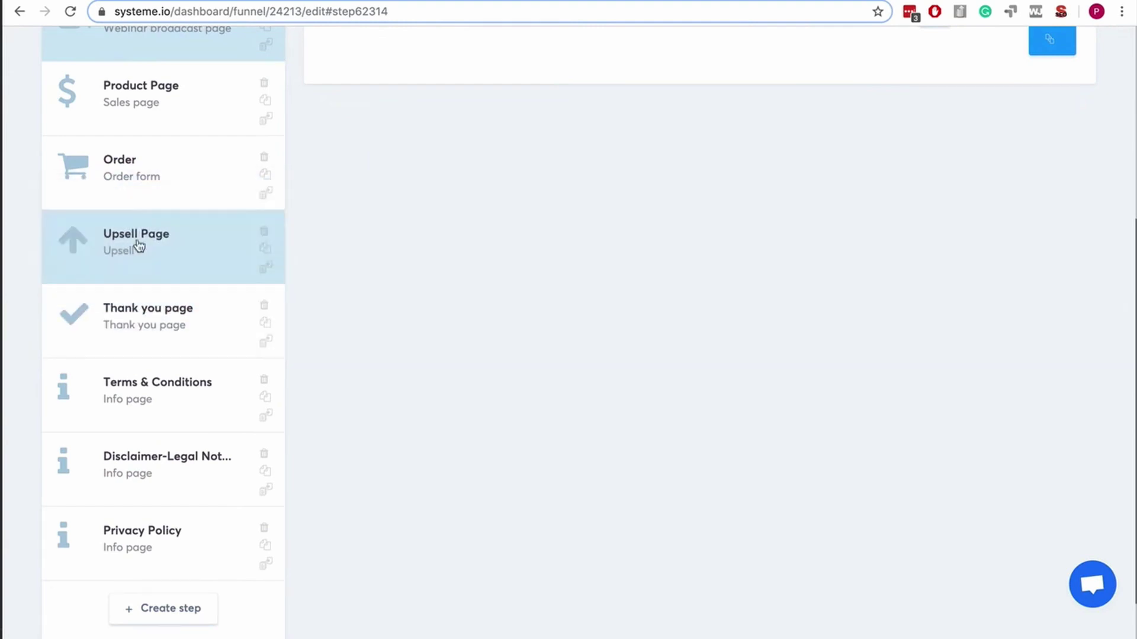
{"action": "scroll", "coordinate": [570, 299], "scroll_direction": "up", "scroll_amount": 5}
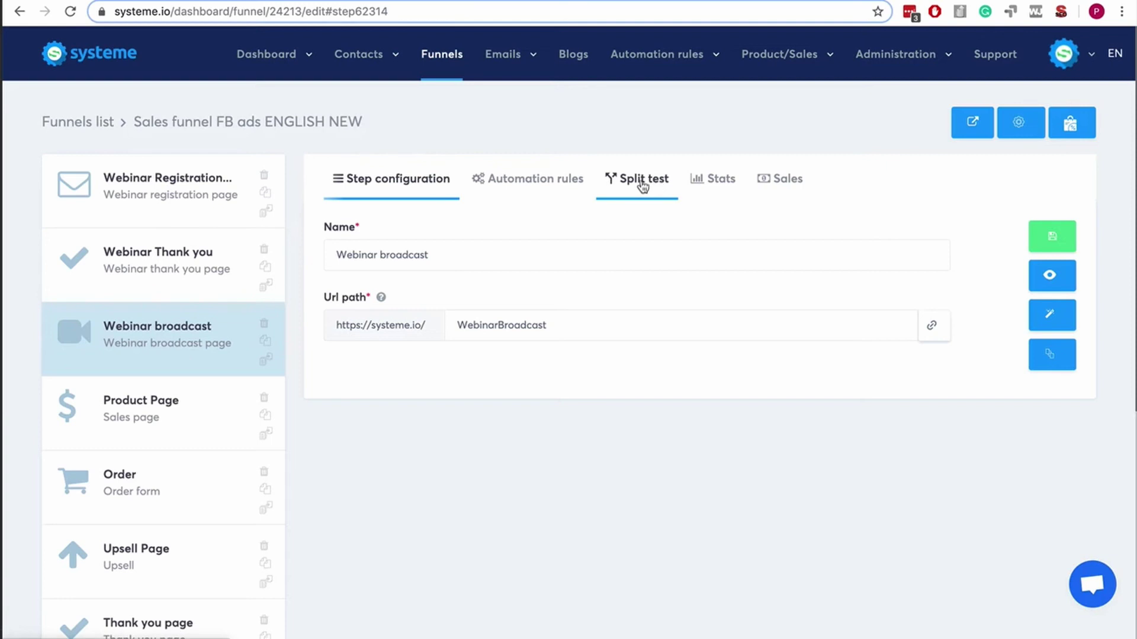
Open the Webinar broadcast step's Automation rules tab to reveal its Page visited trigger.
{"action": "left_click", "coordinate": [567, 183]}
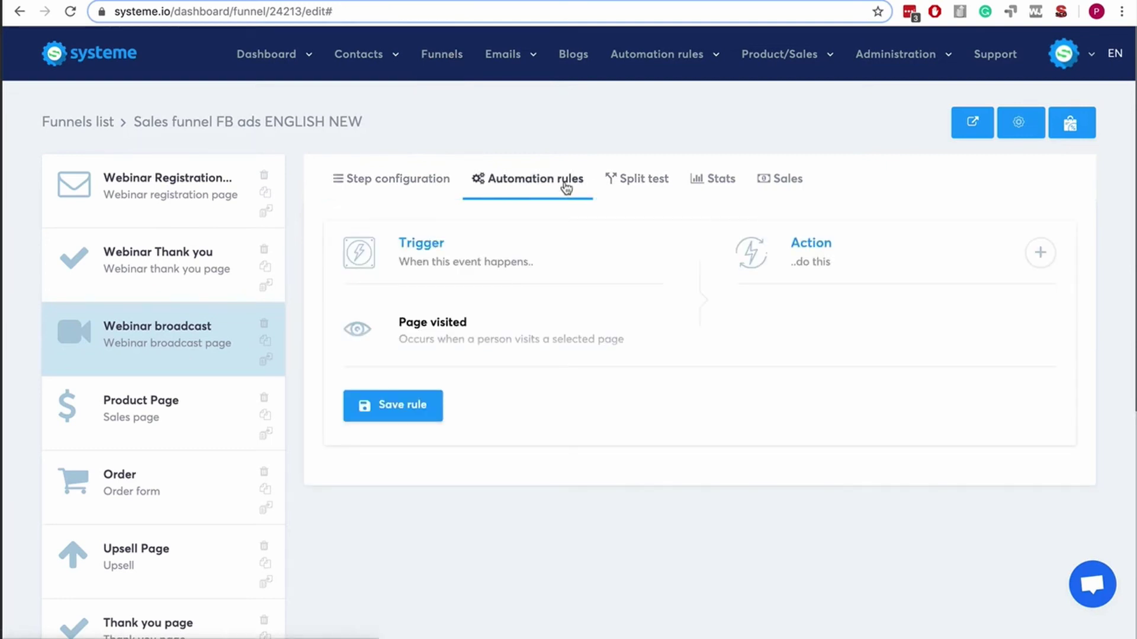